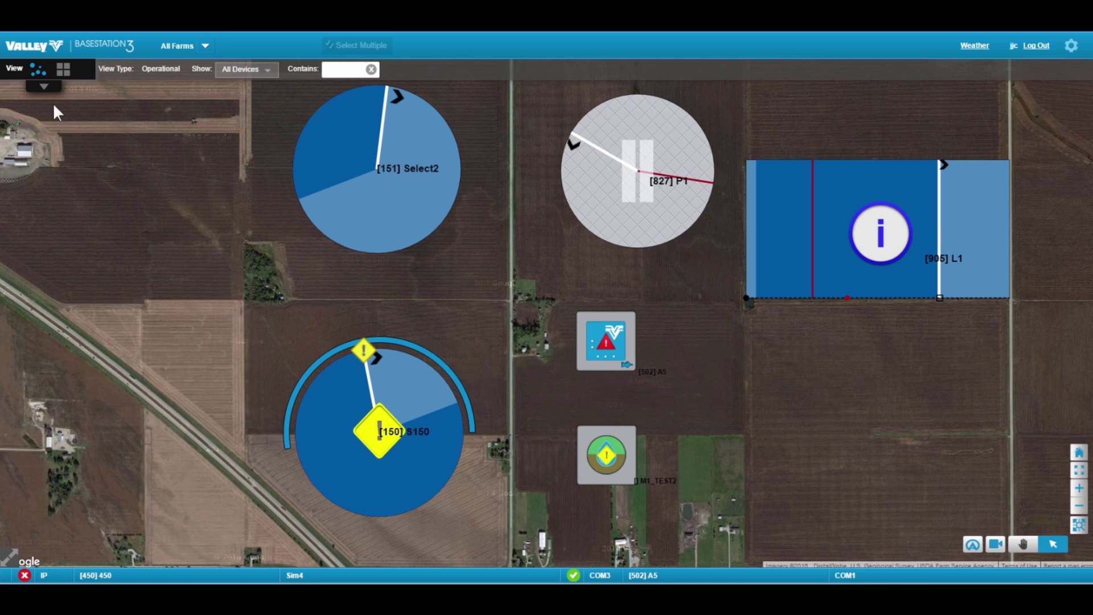
Switch the farm map to the Device Management view and list the addable device types
click(44, 87)
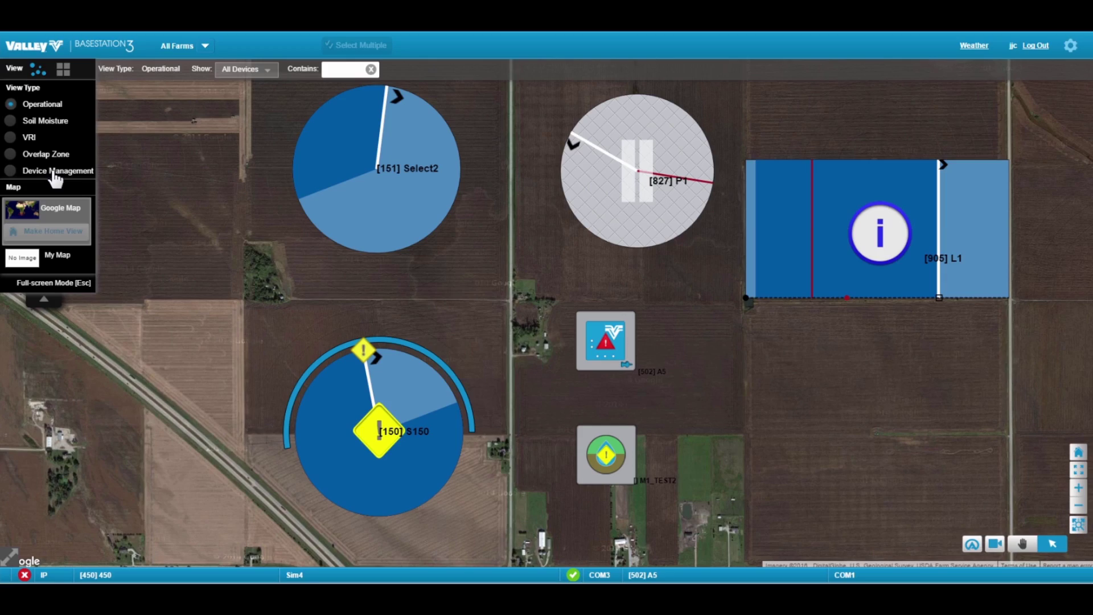
click(55, 178)
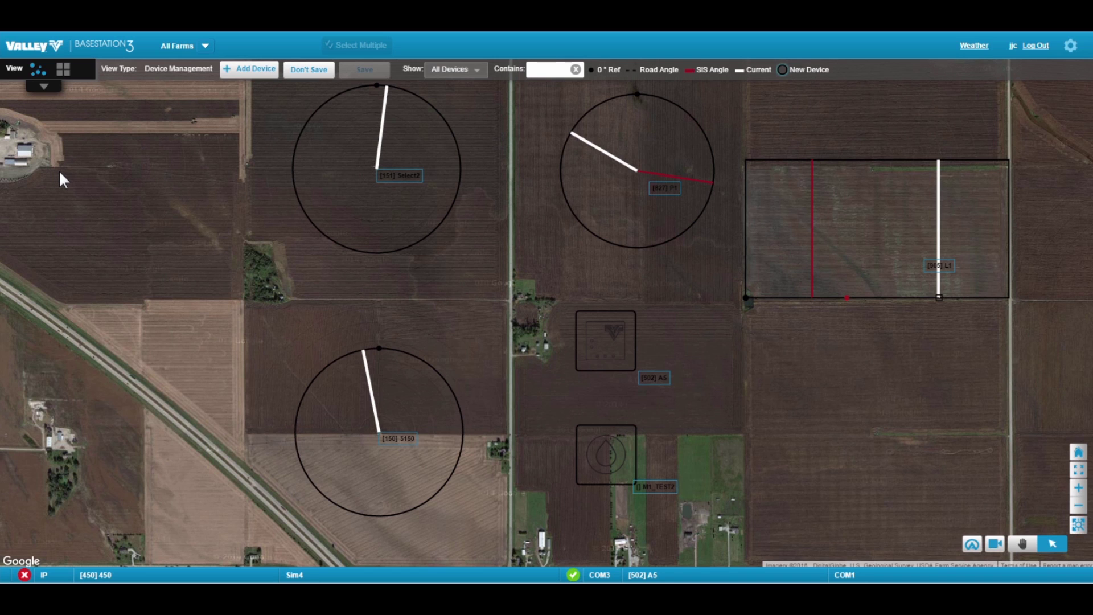
click(255, 77)
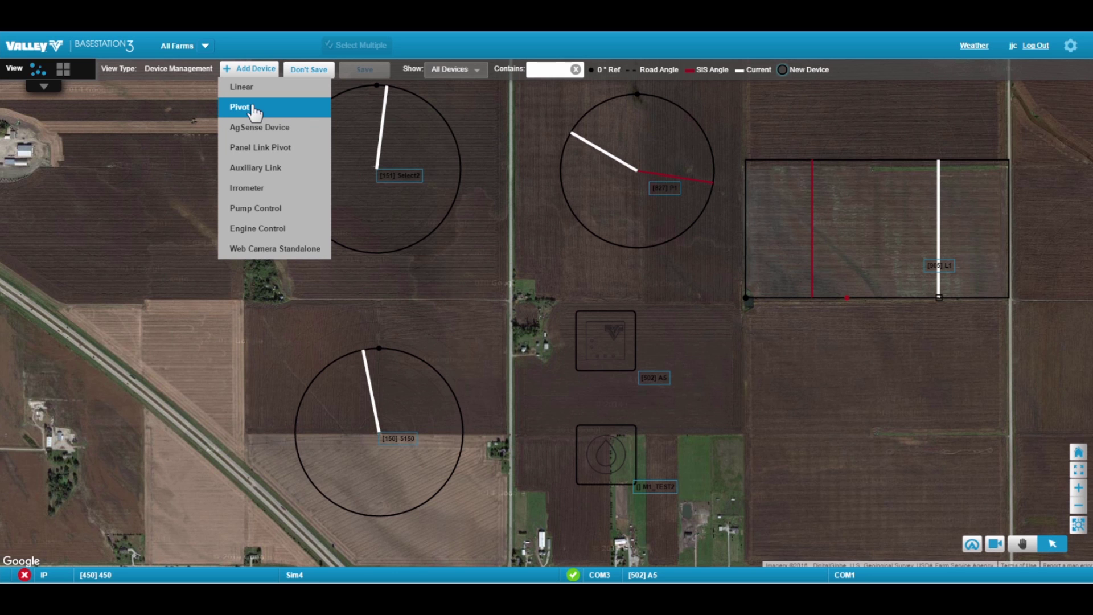
Add a new Pivot device with RTU ID 152 and device name 'North Test'
click(254, 108)
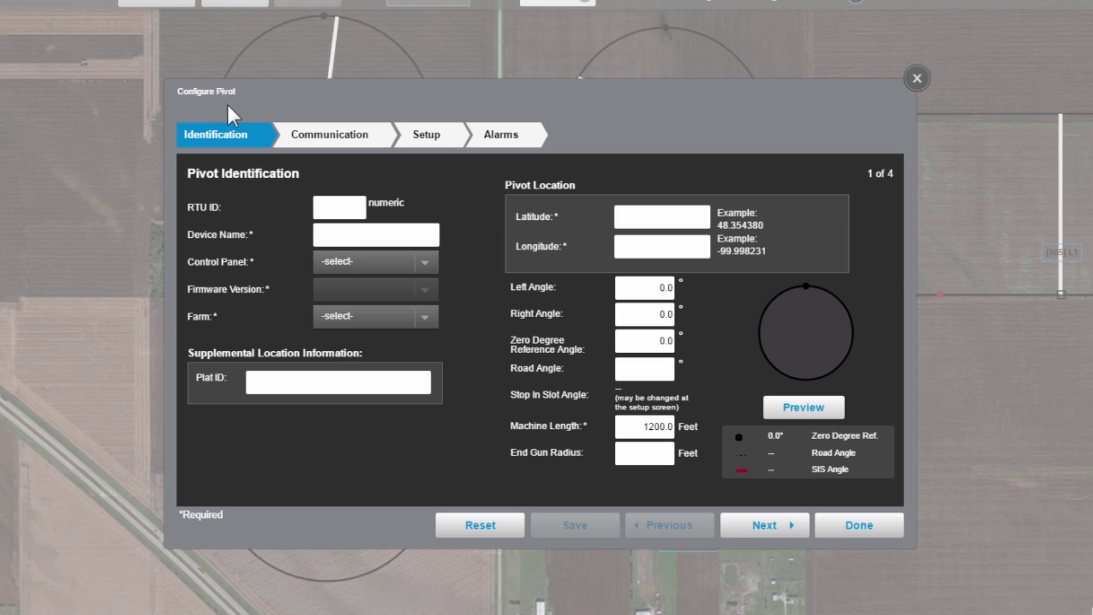
text(152)
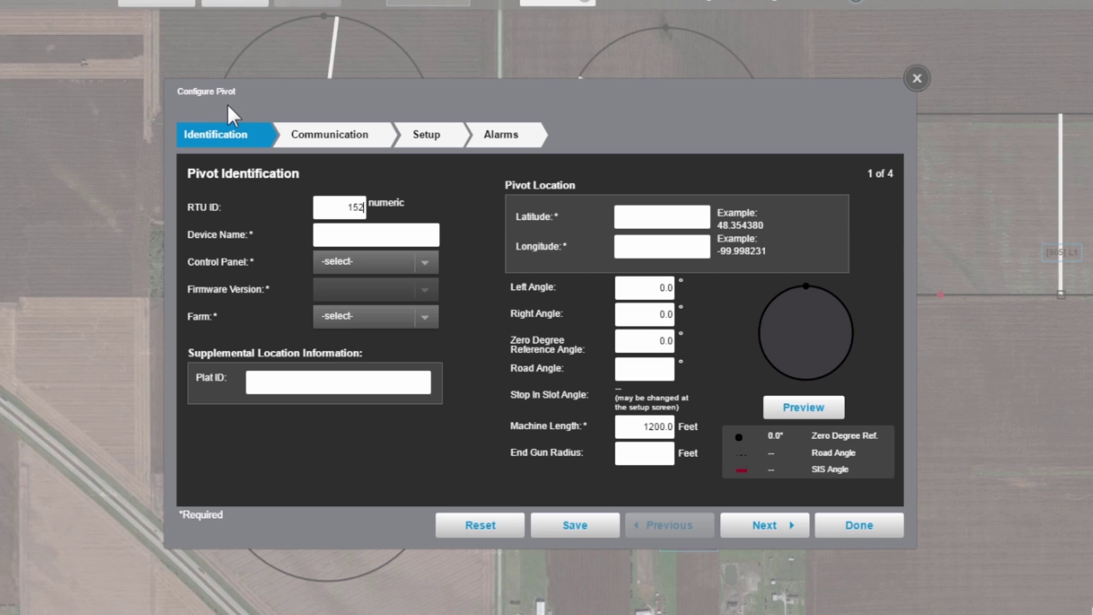
key(Tab)
text(North Test)
key(Tab)
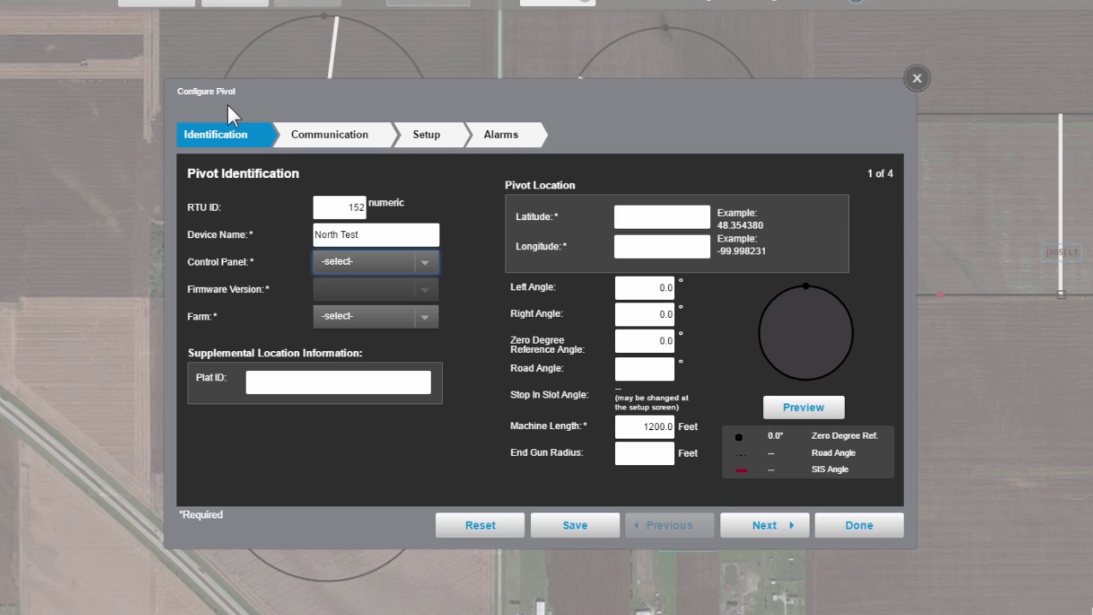
Give the pivot a Pro2+ control panel and assign it to the Valley farm
click(434, 269)
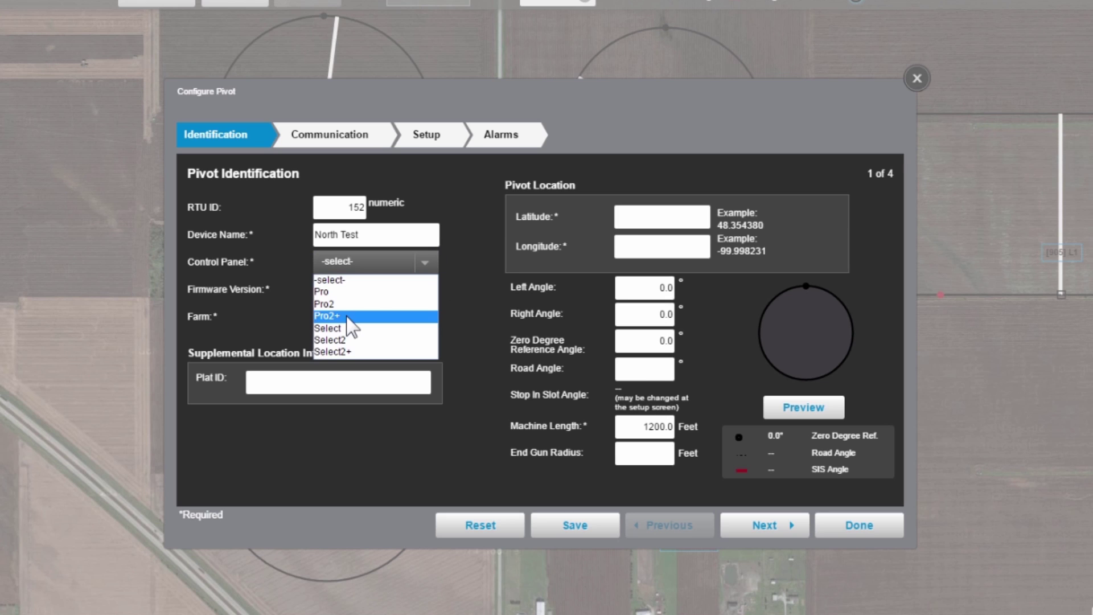
click(330, 316)
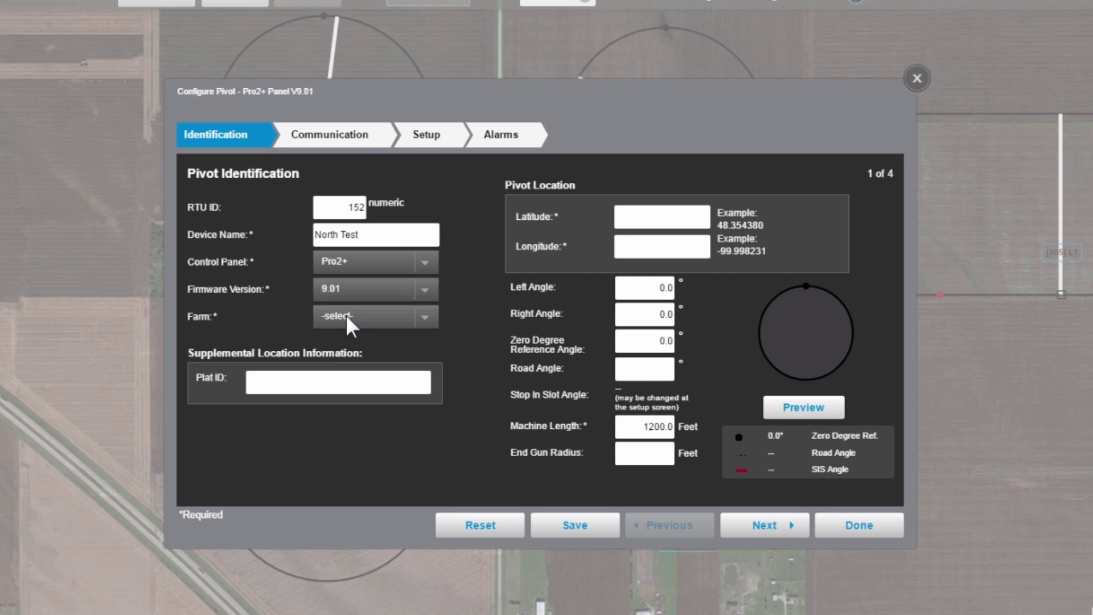
click(426, 326)
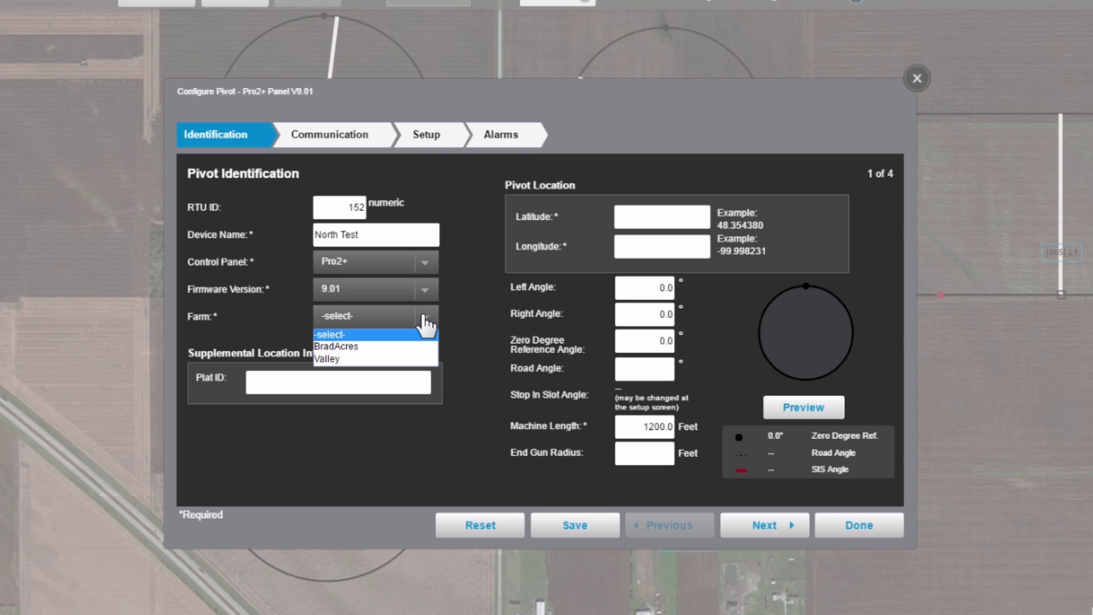
click(408, 360)
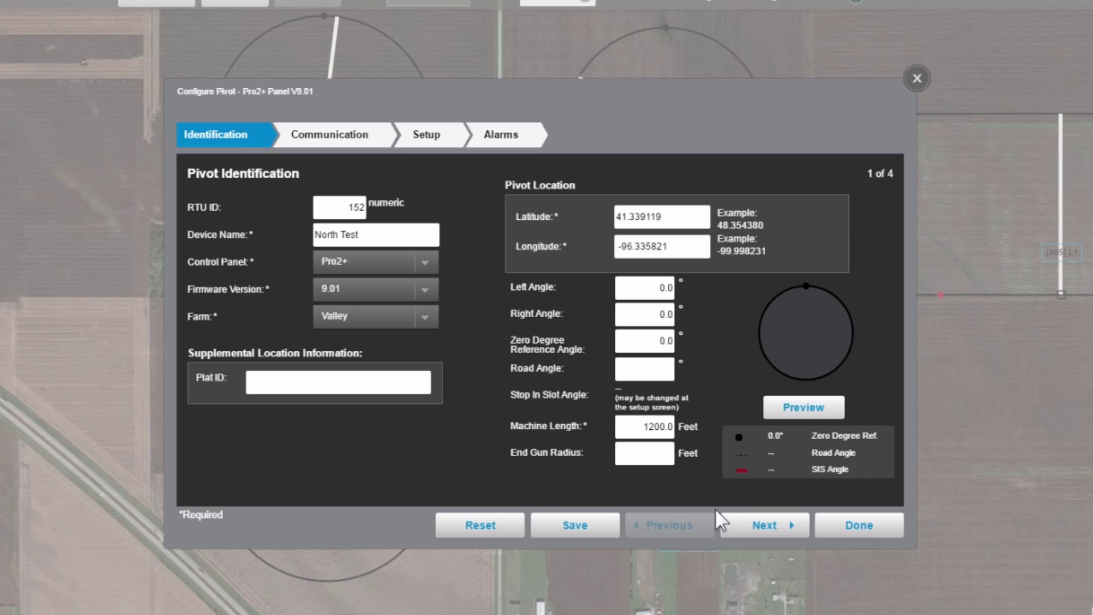
Move to the Communication step and set the channel to Sim4
click(757, 534)
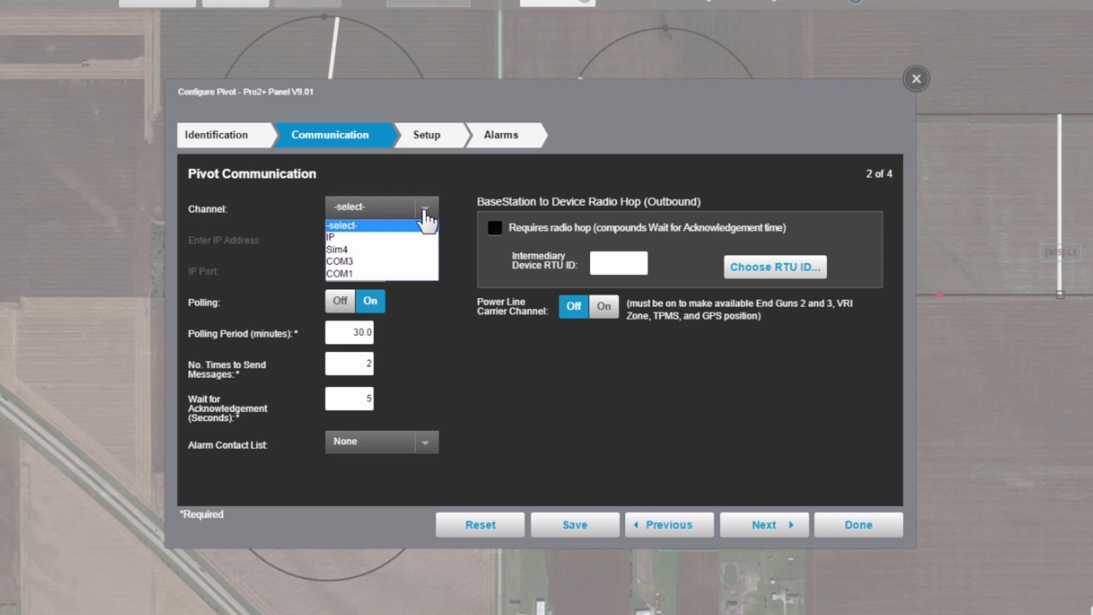
click(364, 251)
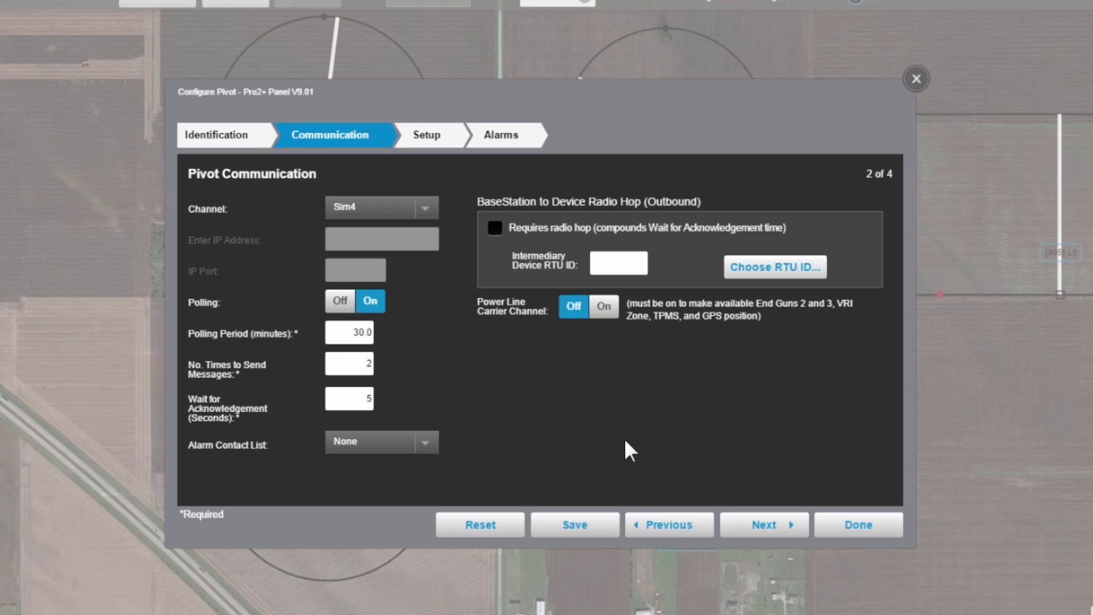
On the Setup step, keep Water Measured by at None and set the Aux 1 label type to Chemicals
click(775, 535)
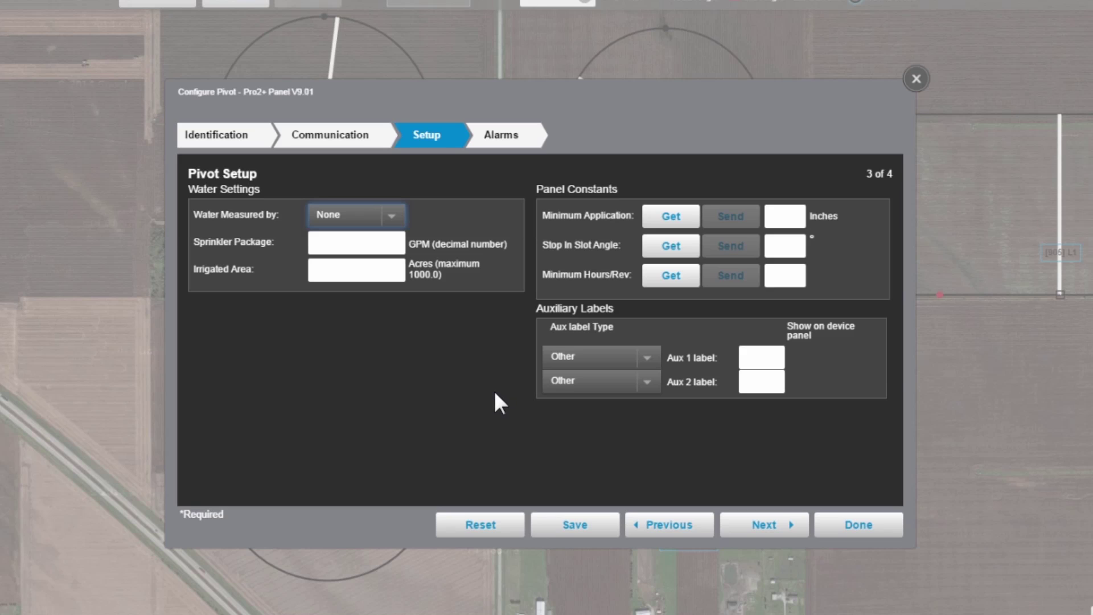
click(397, 219)
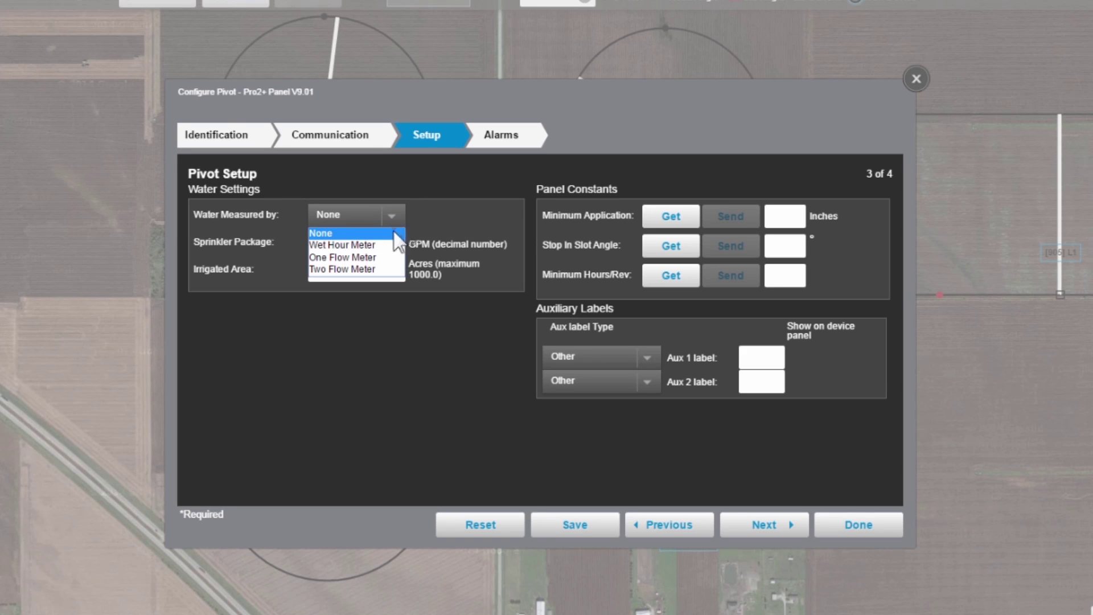
click(397, 234)
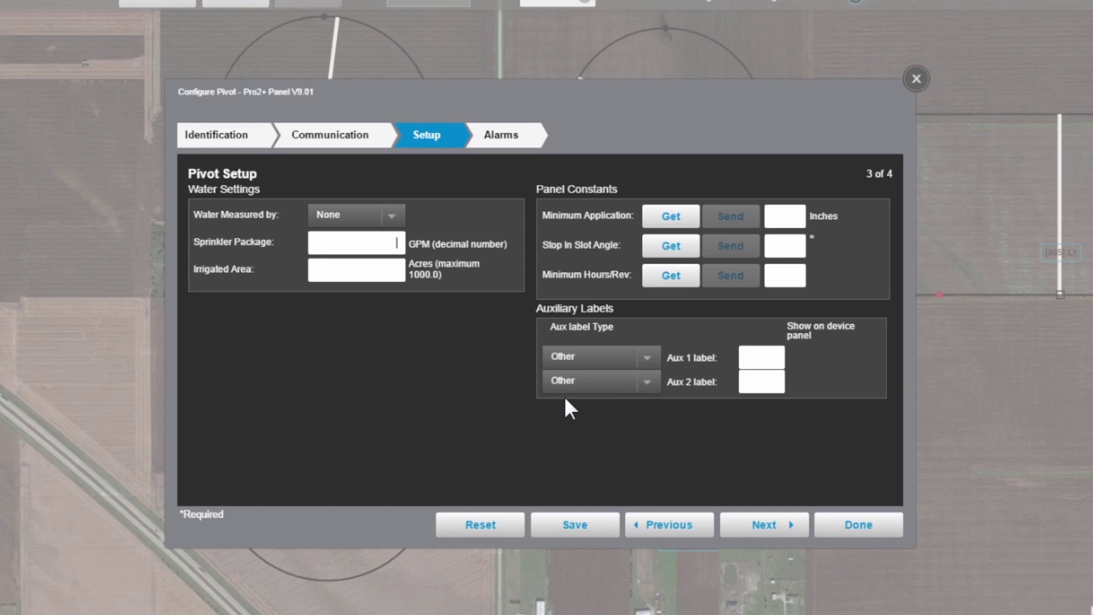
click(645, 359)
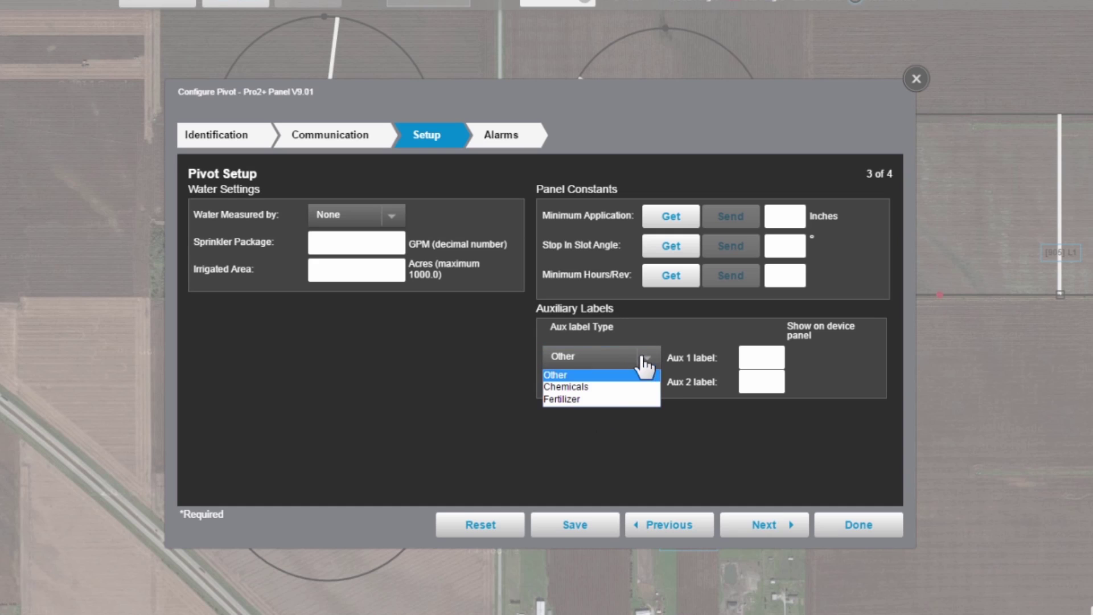
click(613, 388)
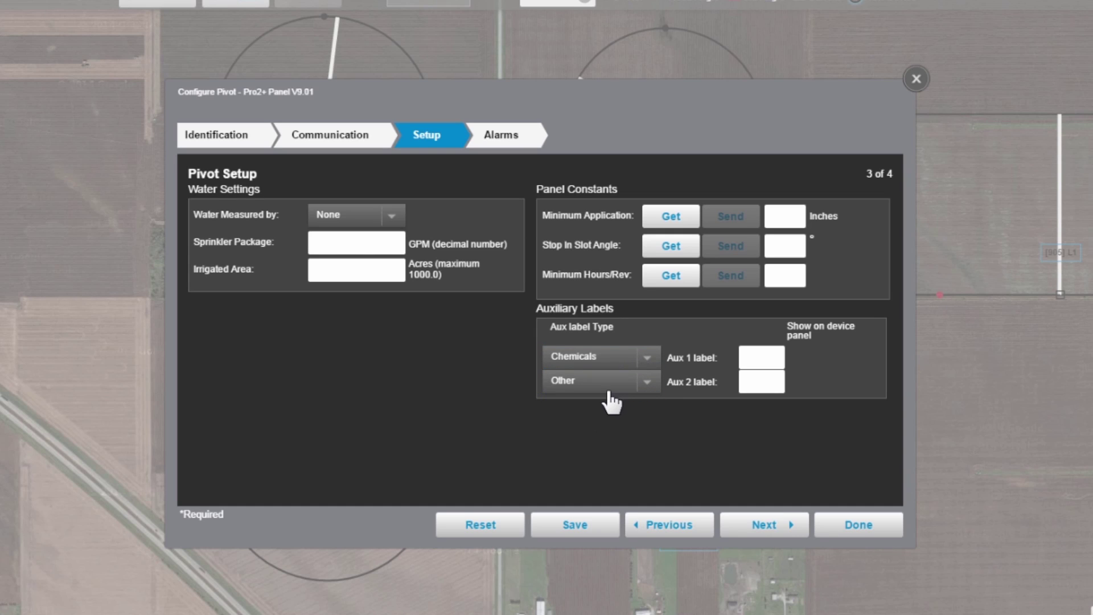
Advance to the Pivot Alarms step and scroll through the alarm list
click(741, 526)
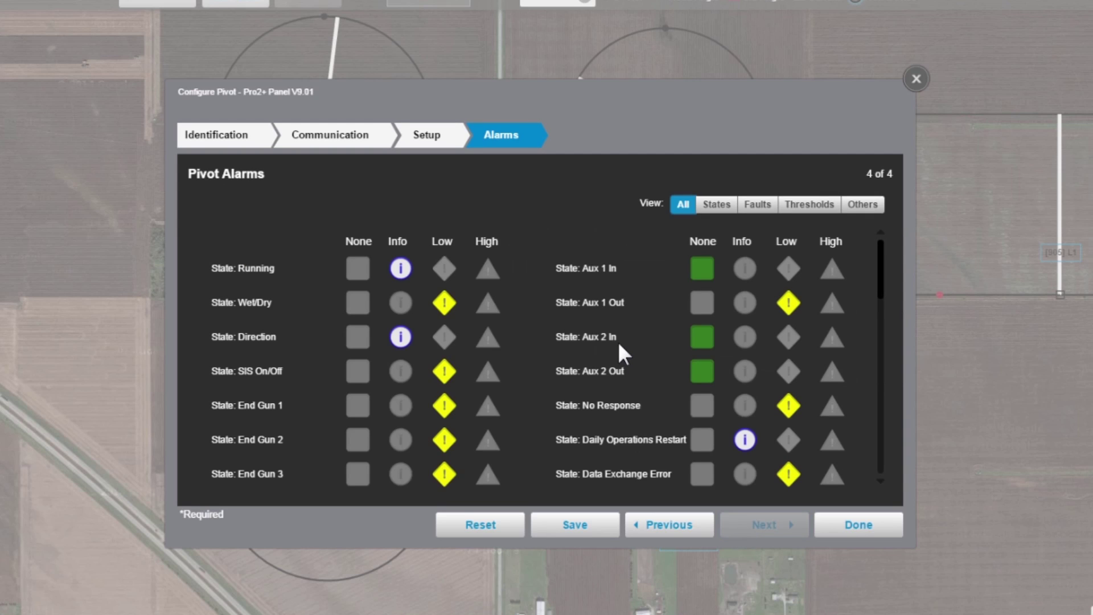
scroll(618, 341, down, 3)
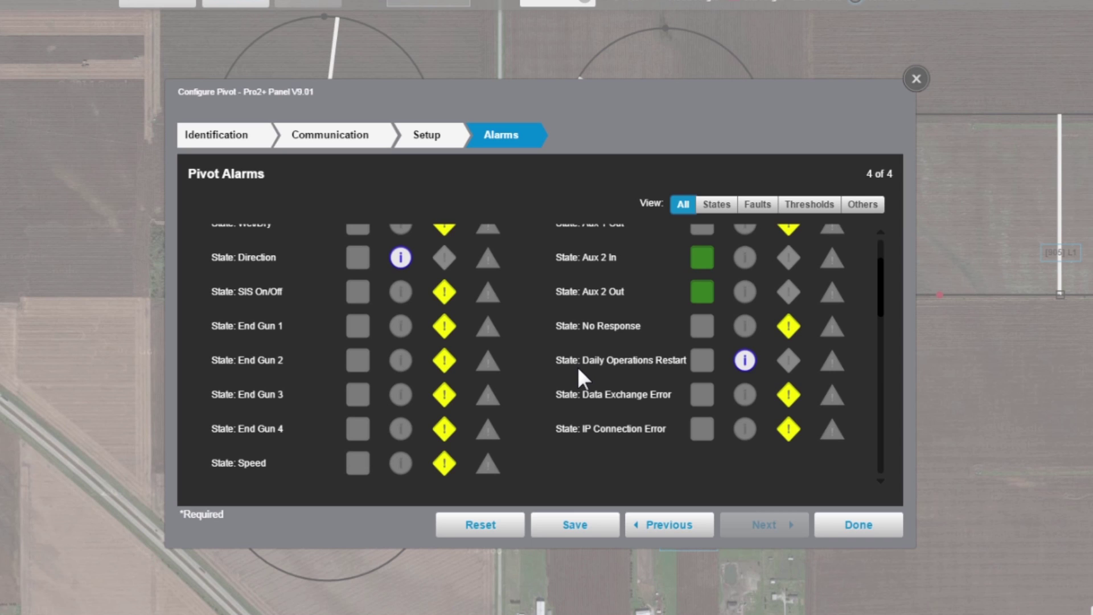
Finish the wizard and save the new pivot's configuration
click(863, 537)
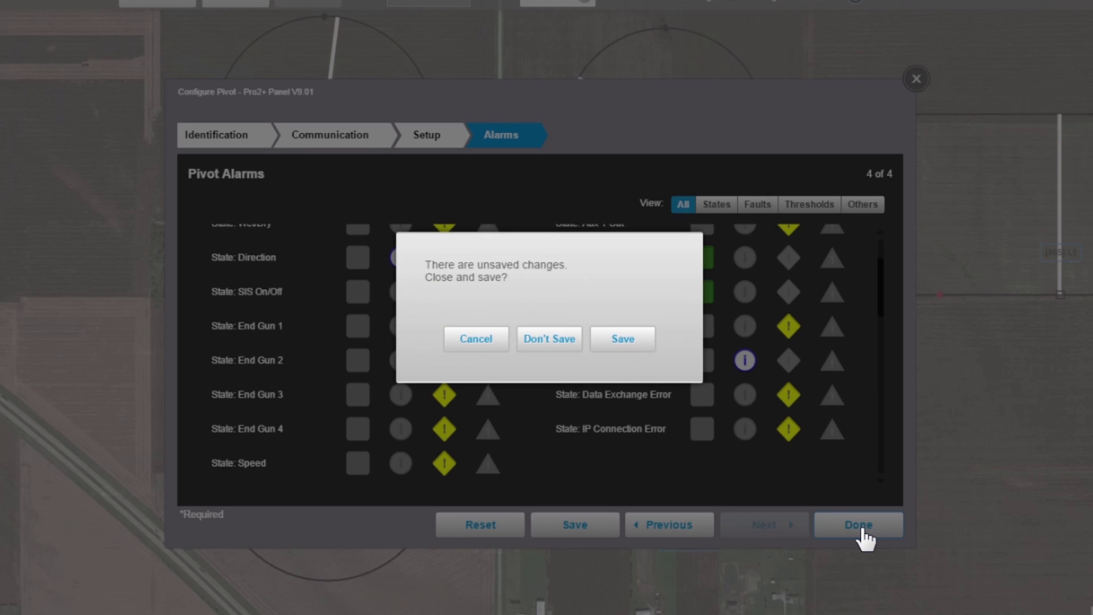
click(623, 341)
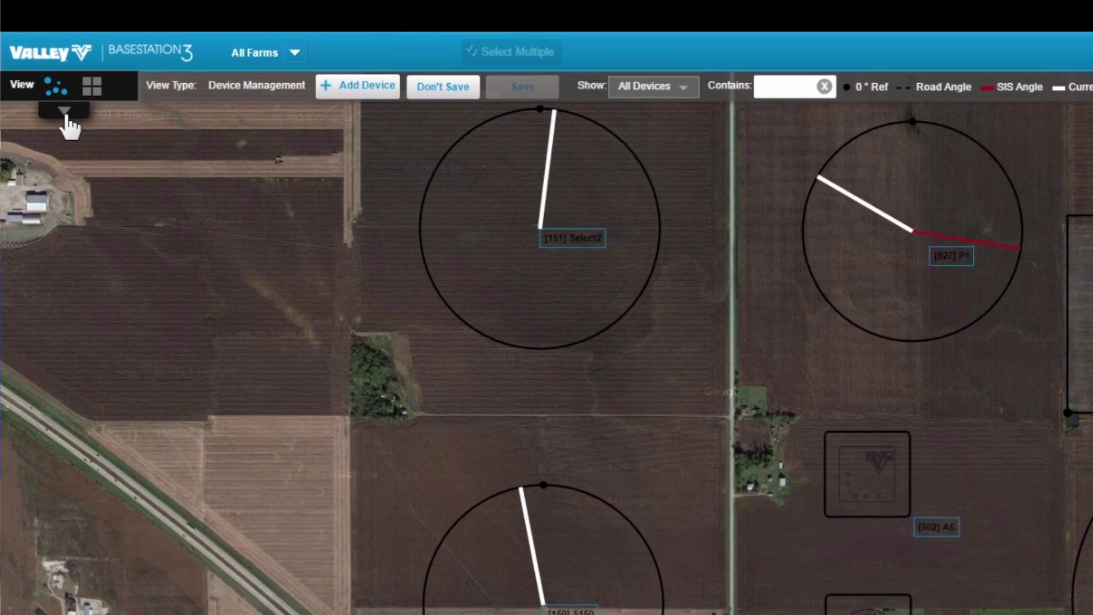
click(65, 114)
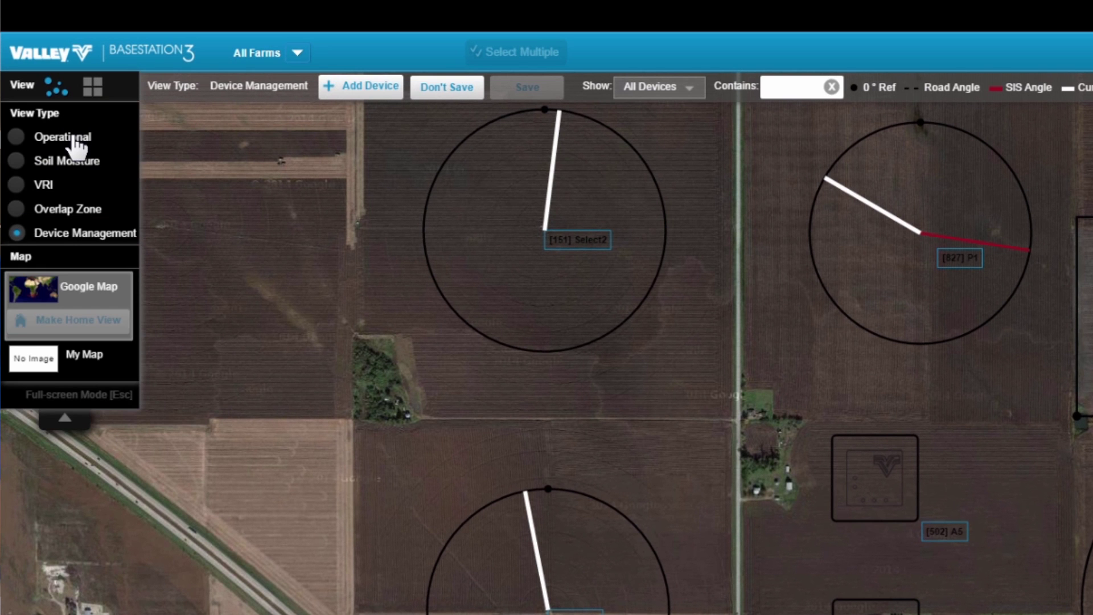
Return the farm map to the Operational view
click(73, 139)
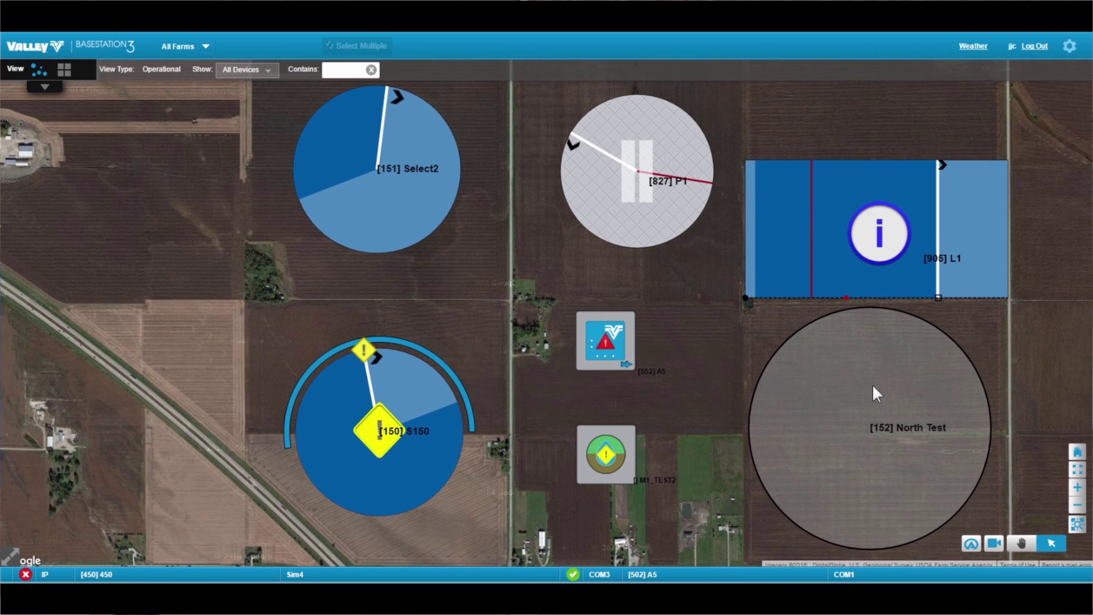
Open the [152] North Test pivot's control panel and request its current status
click(846, 463)
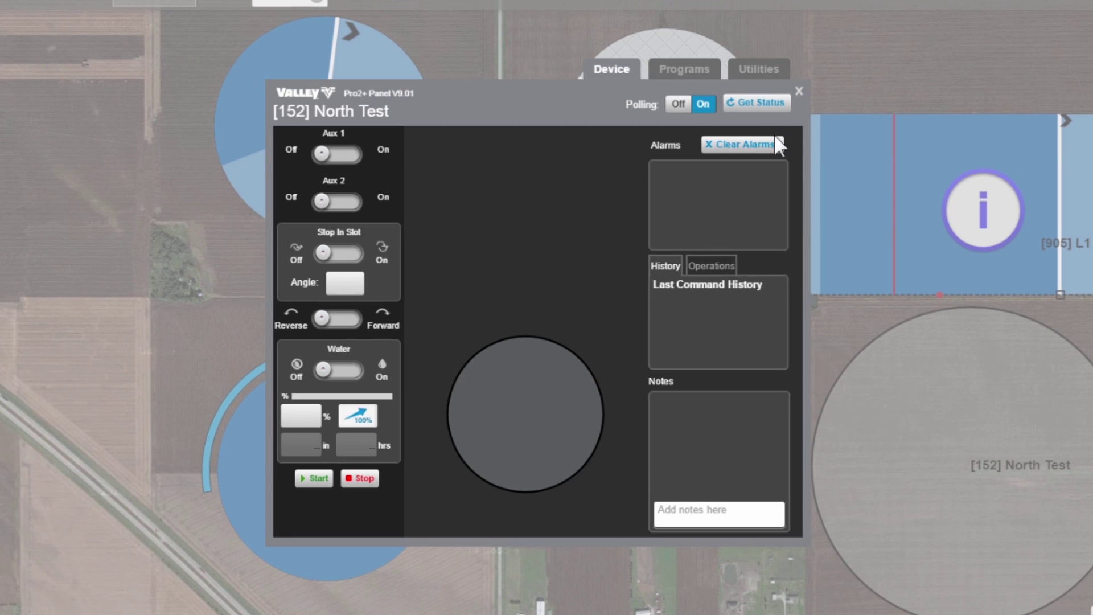
click(760, 107)
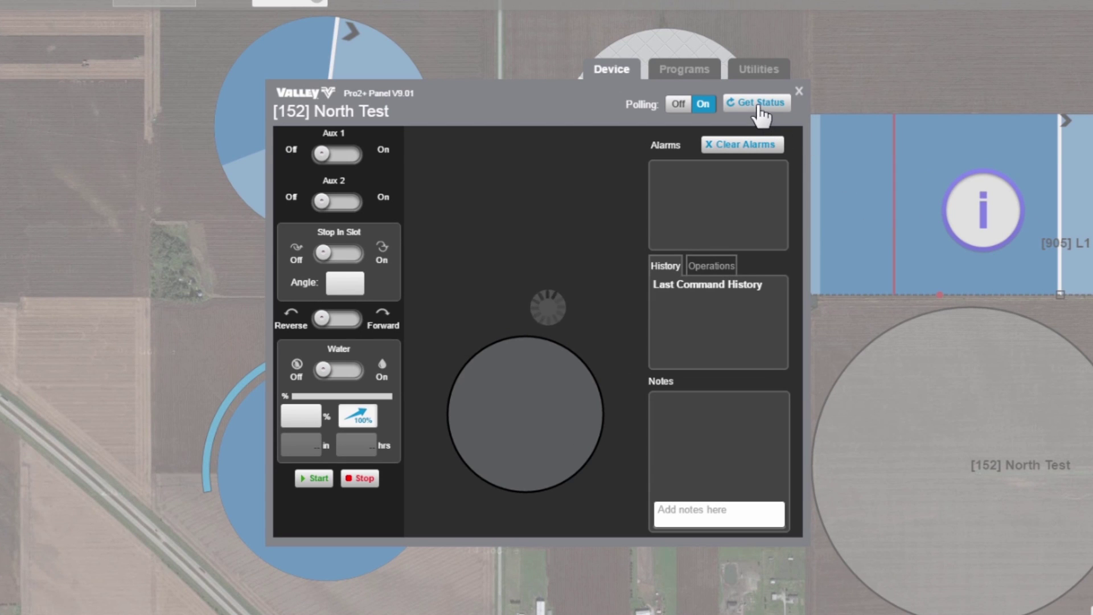